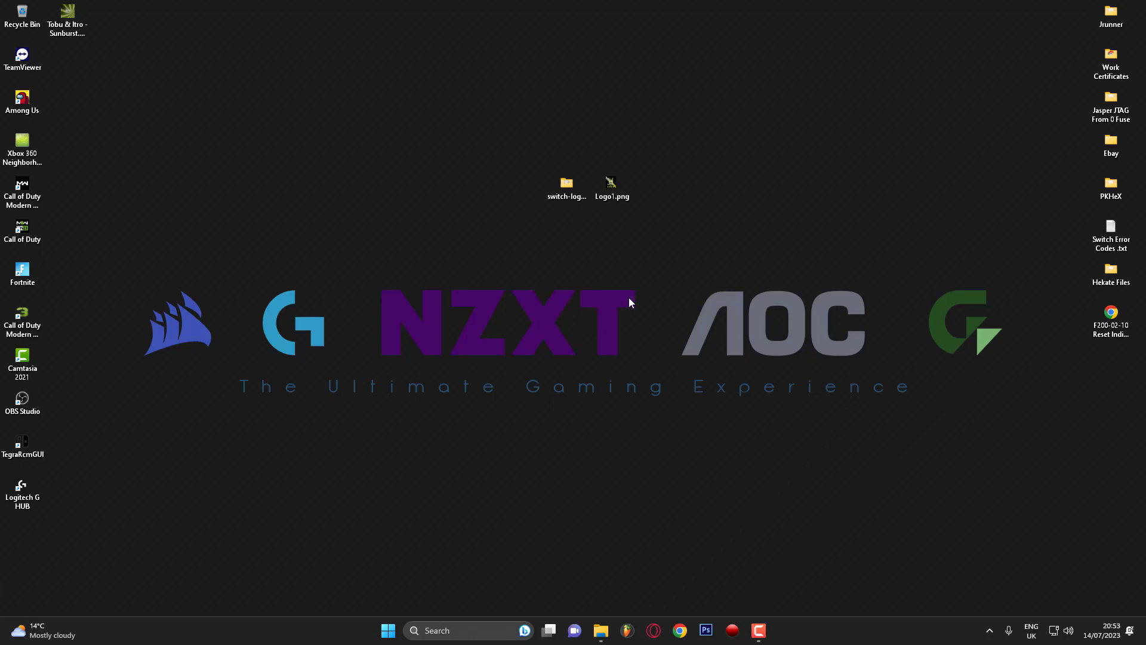
Check Control Panel's installed programs list for Python entries.
key(super)
text(contr)
key(Return)
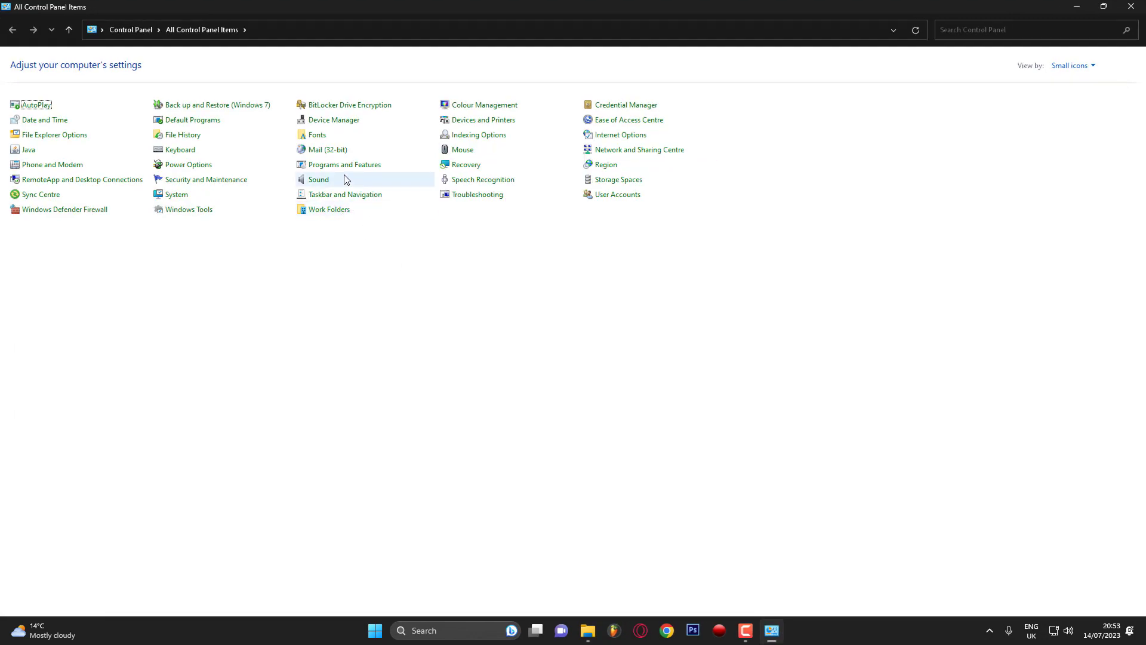
click(344, 165)
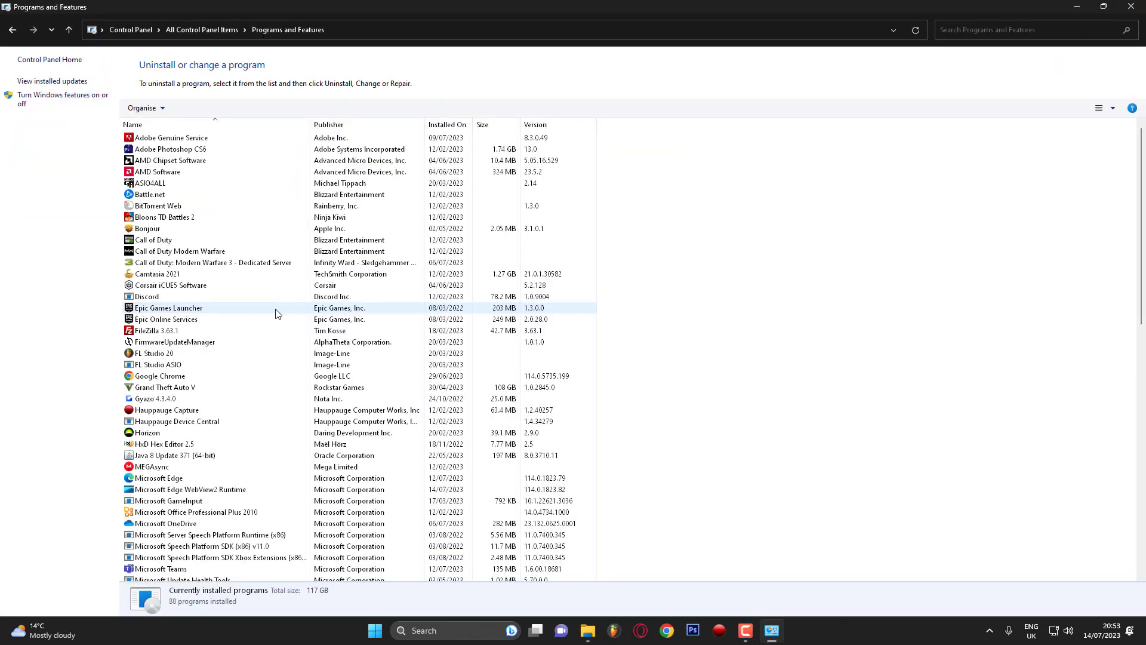
click(276, 313)
text(py)
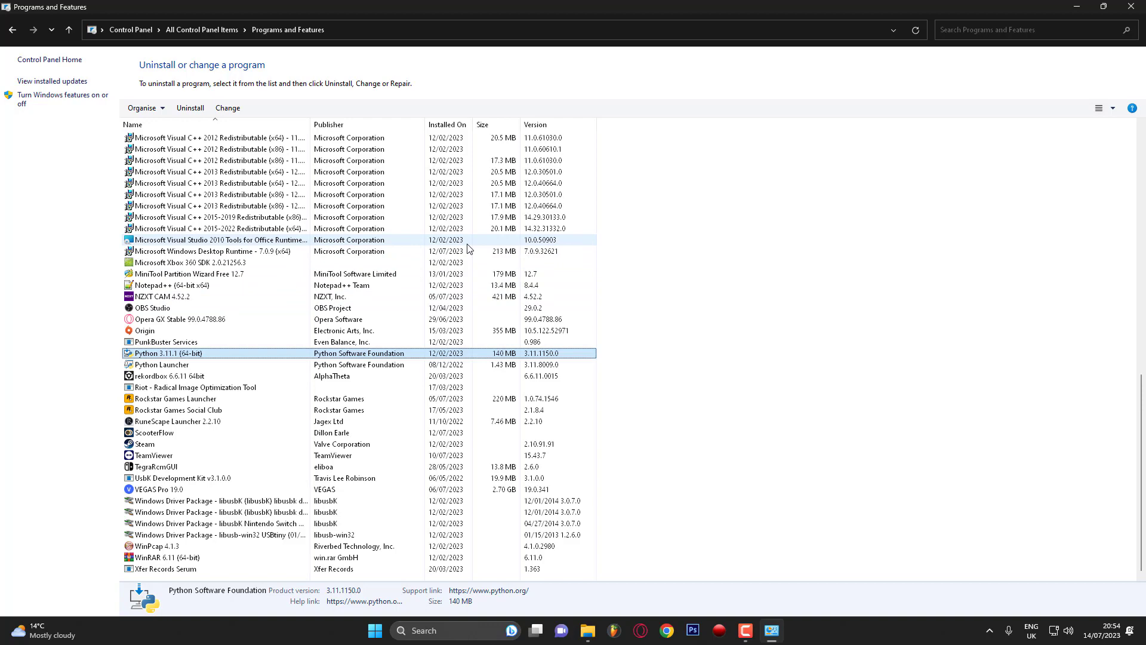
click(1131, 7)
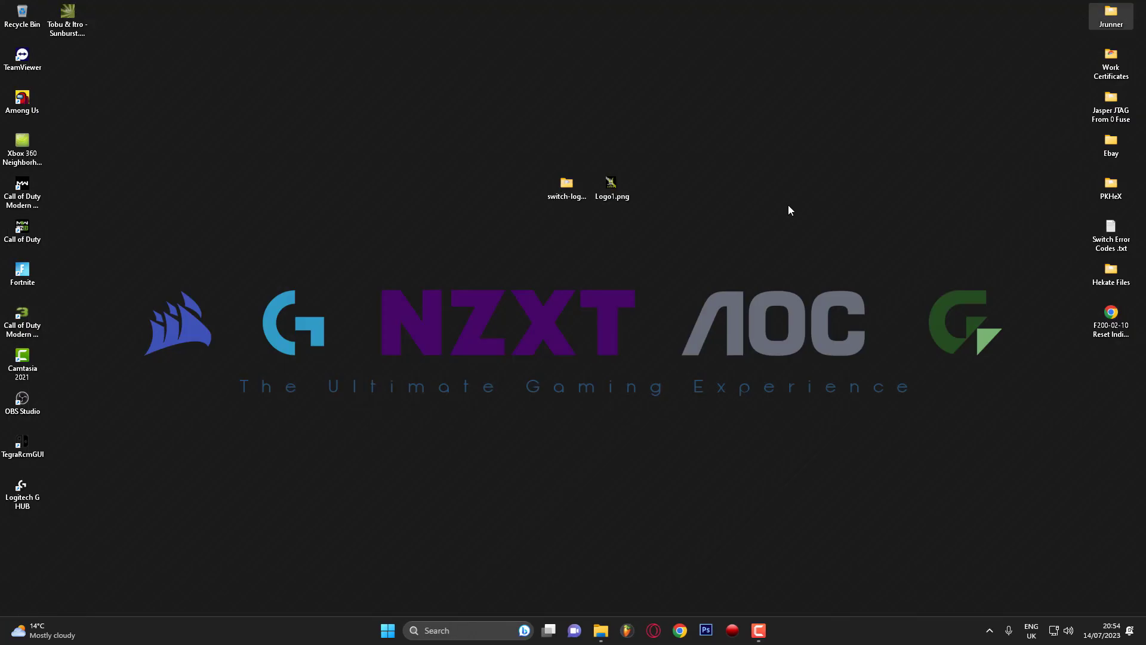
Open switch-logo-patcher-master and launch a terminal in that folder.
click(565, 190)
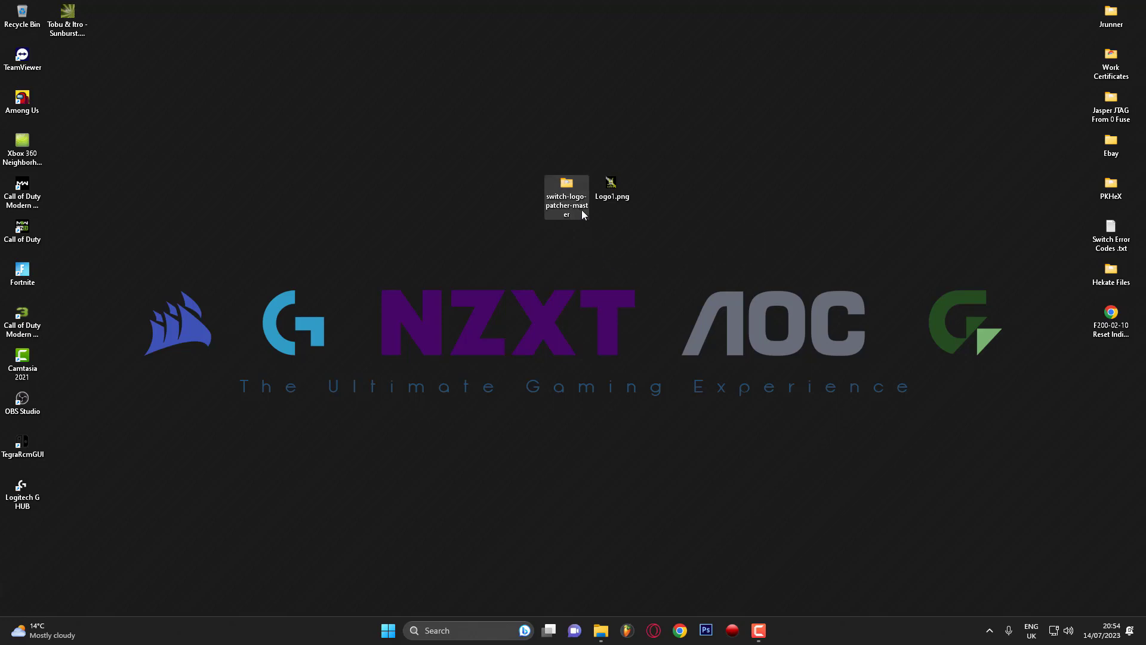
double_click(574, 192)
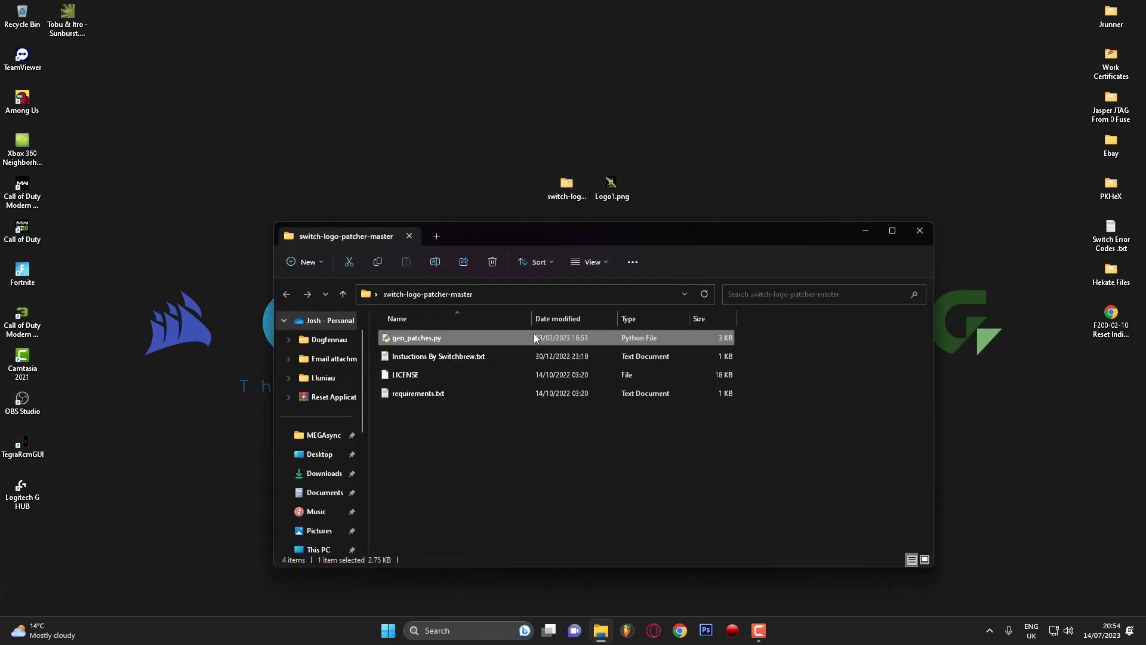
click(472, 454)
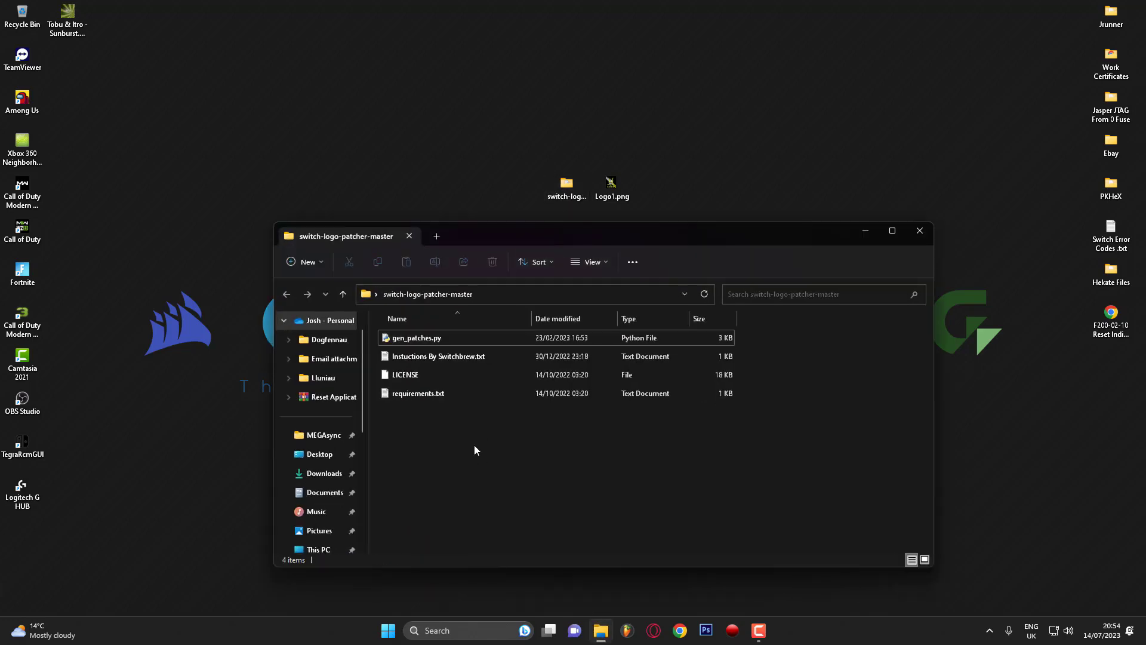
right_click(475, 446)
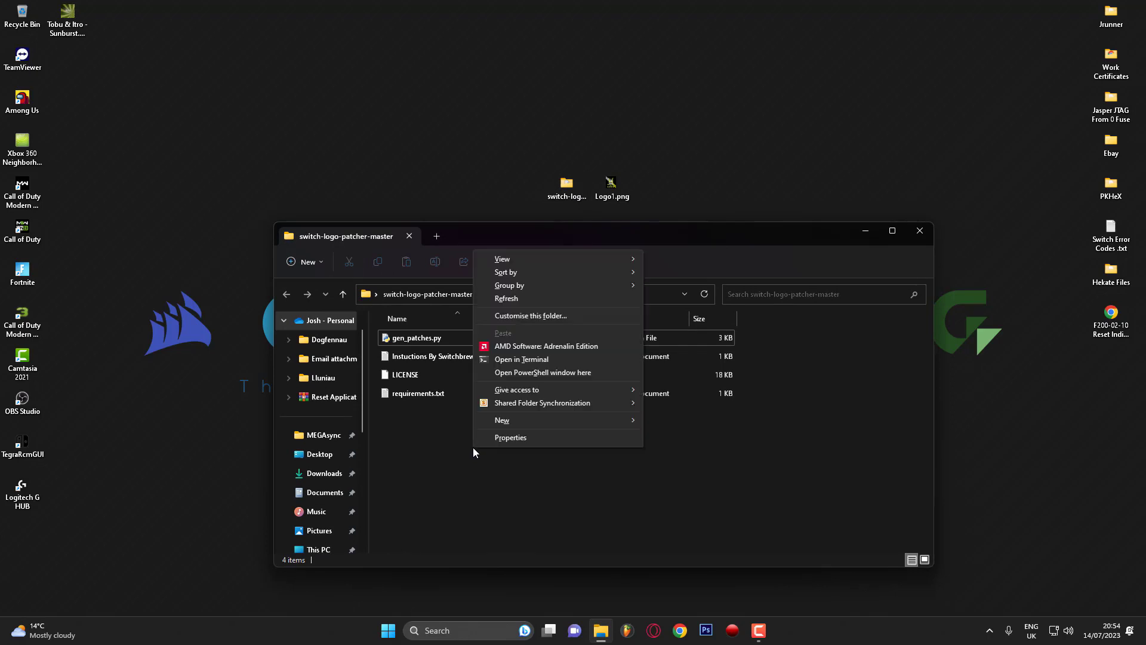
click(535, 358)
Open Instuctions By Switchbrew.txt and arrange it beside the terminal.
drag(649, 240, 832, 147)
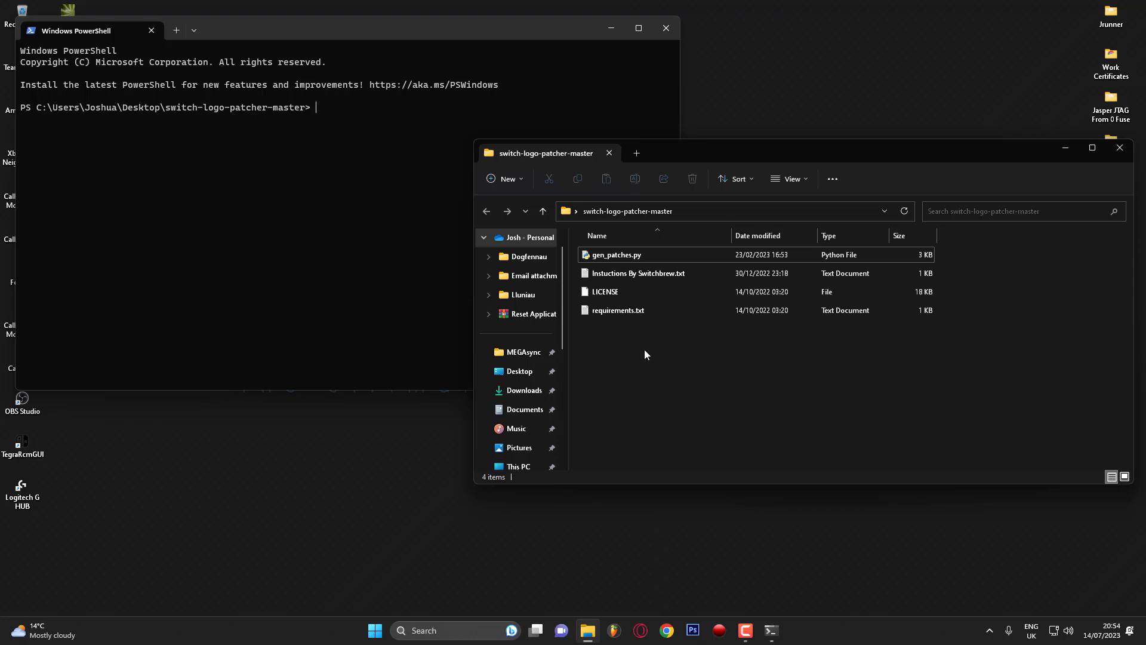
double_click(652, 274)
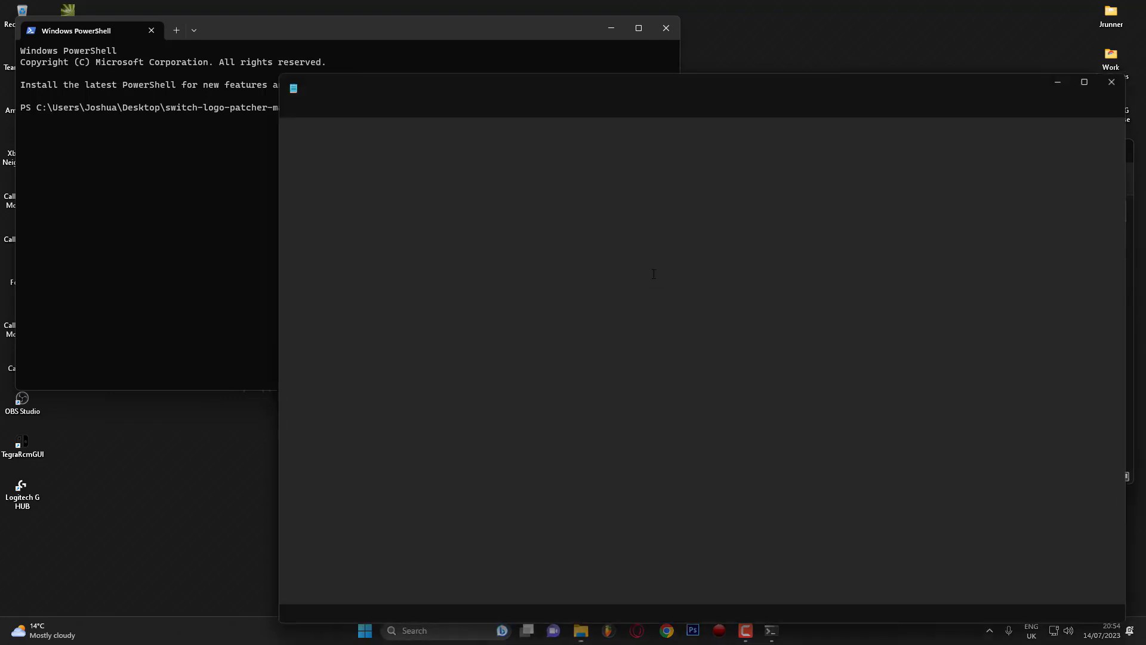
drag(529, 87, 723, 94)
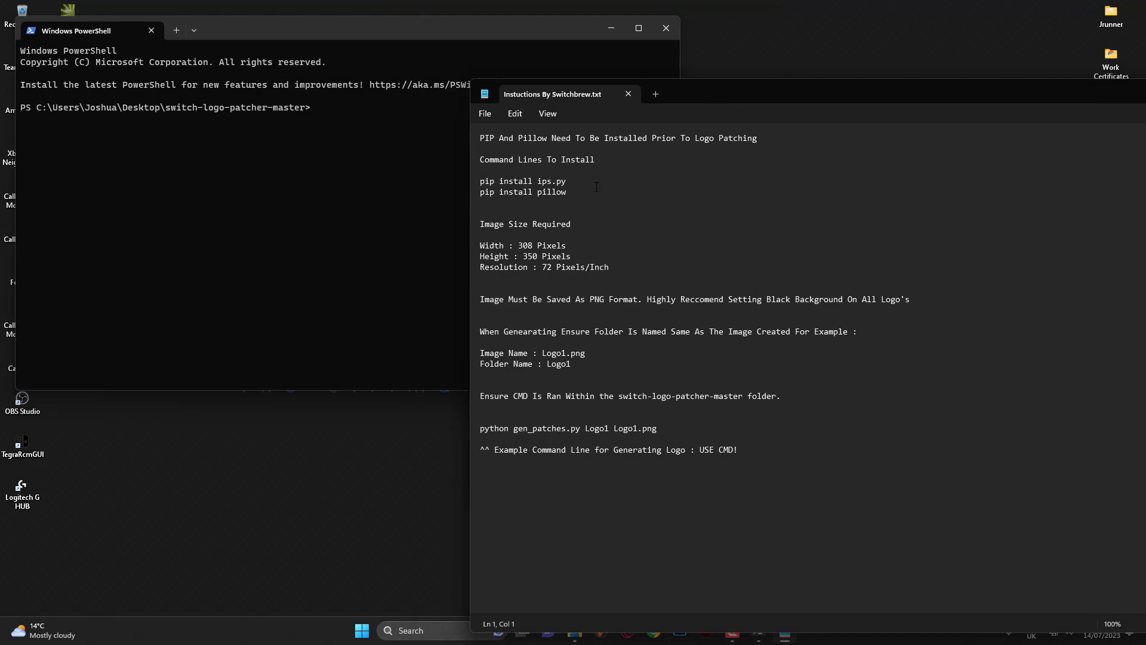
drag(480, 181, 567, 202)
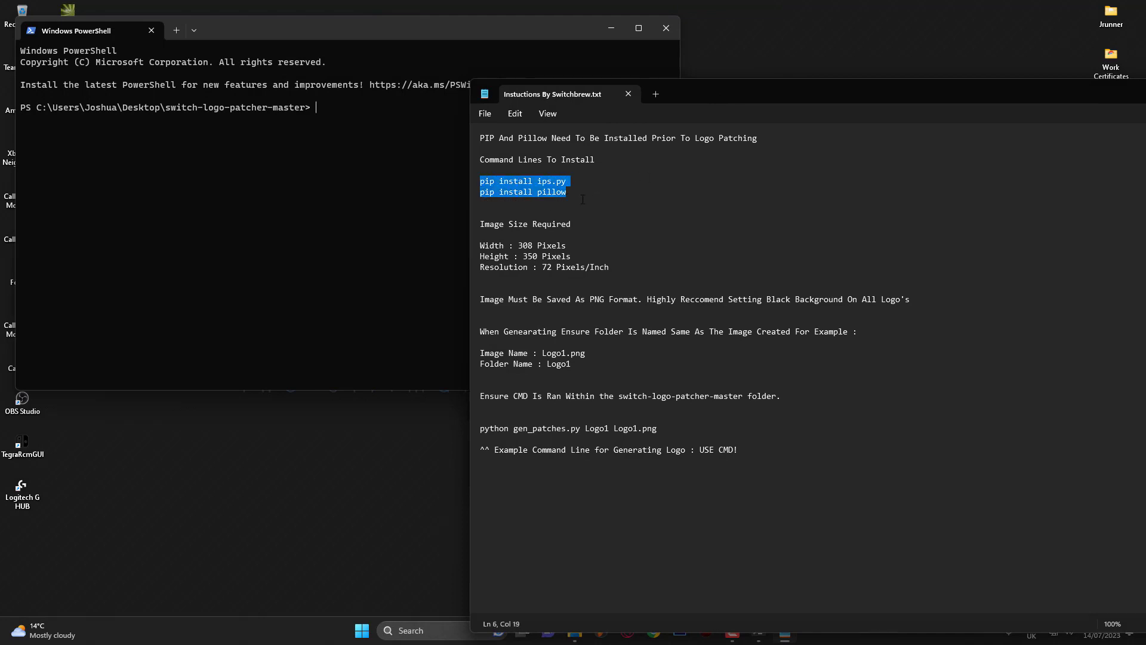
click(573, 203)
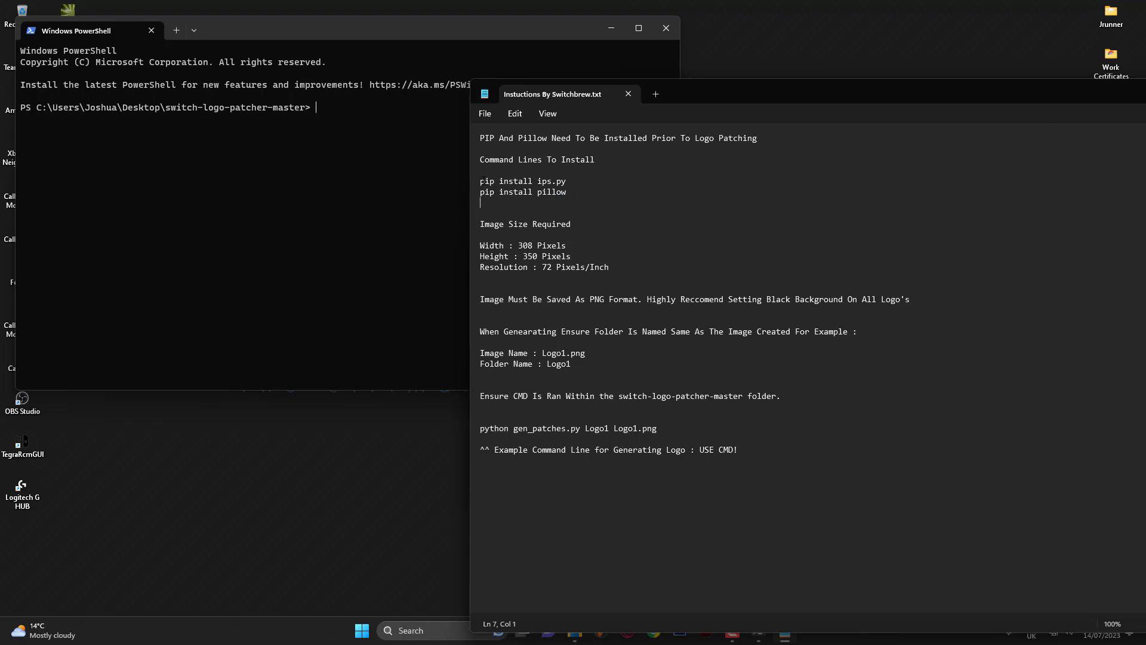
Copy 'pip install ips.py' from the notes and run it in PowerShell.
drag(480, 180, 566, 181)
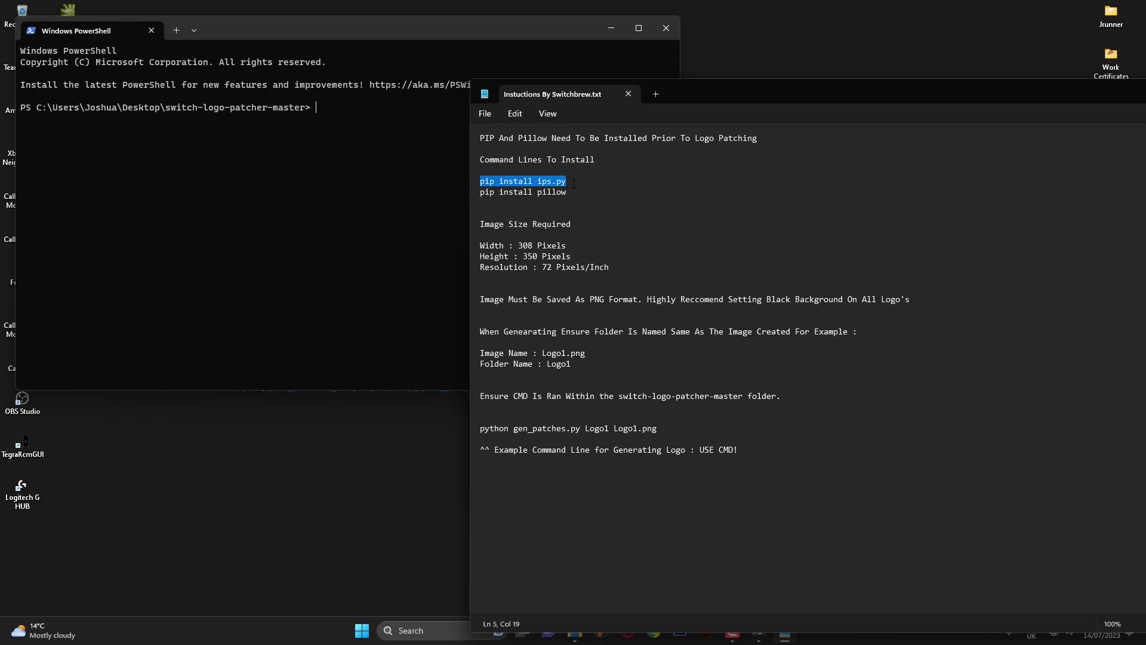
right_click(543, 181)
click(580, 241)
right_click(350, 166)
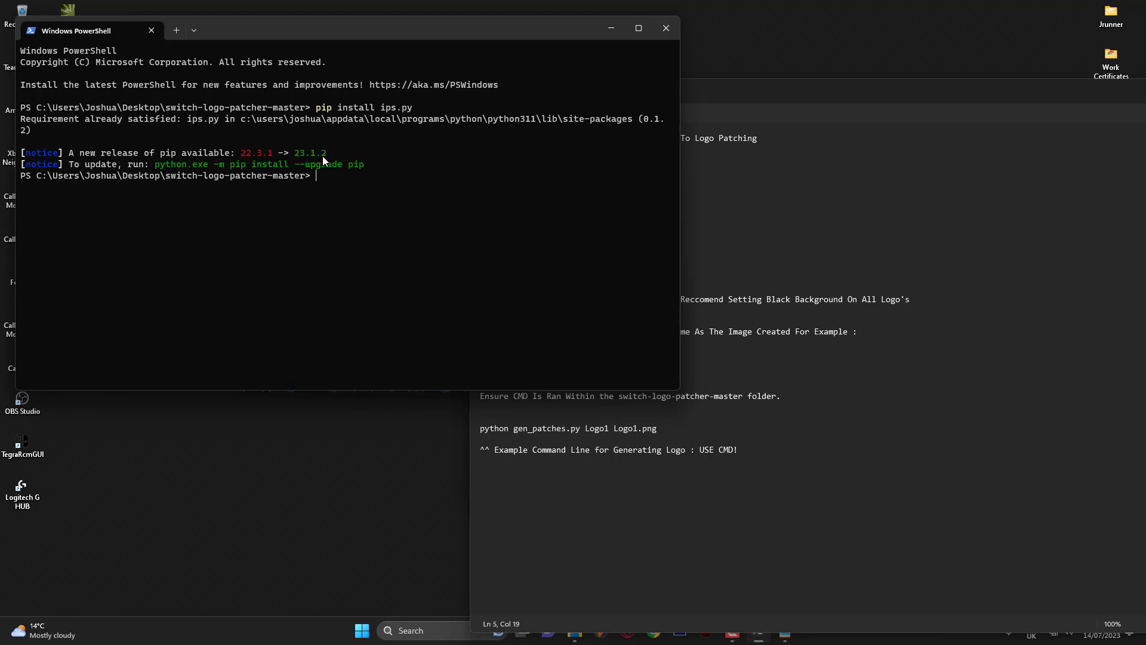
click(687, 223)
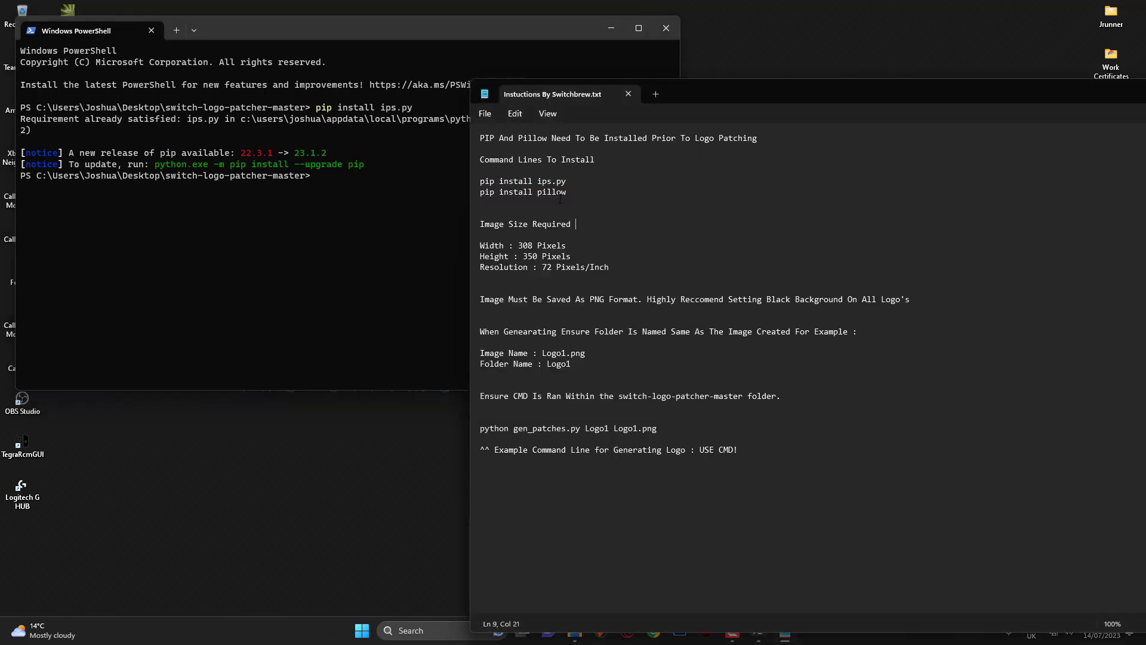
Copy 'pip install pillow' into PowerShell, run it, then close the terminal.
drag(581, 191, 480, 192)
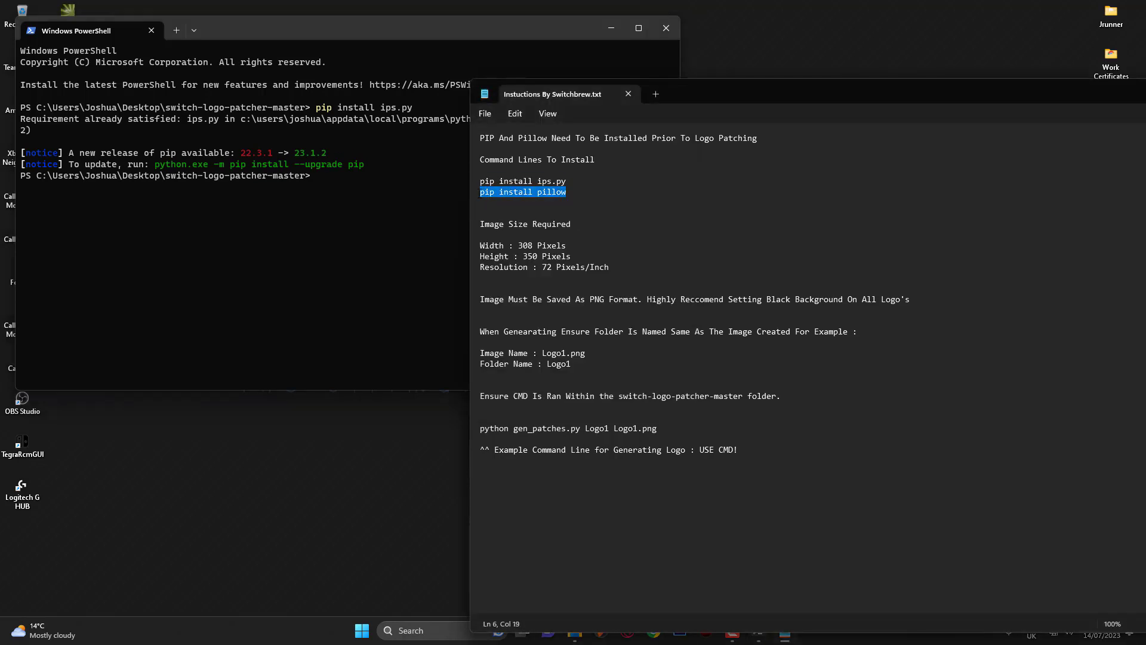
right_click(500, 195)
click(545, 256)
click(307, 238)
key(ctrl+v)
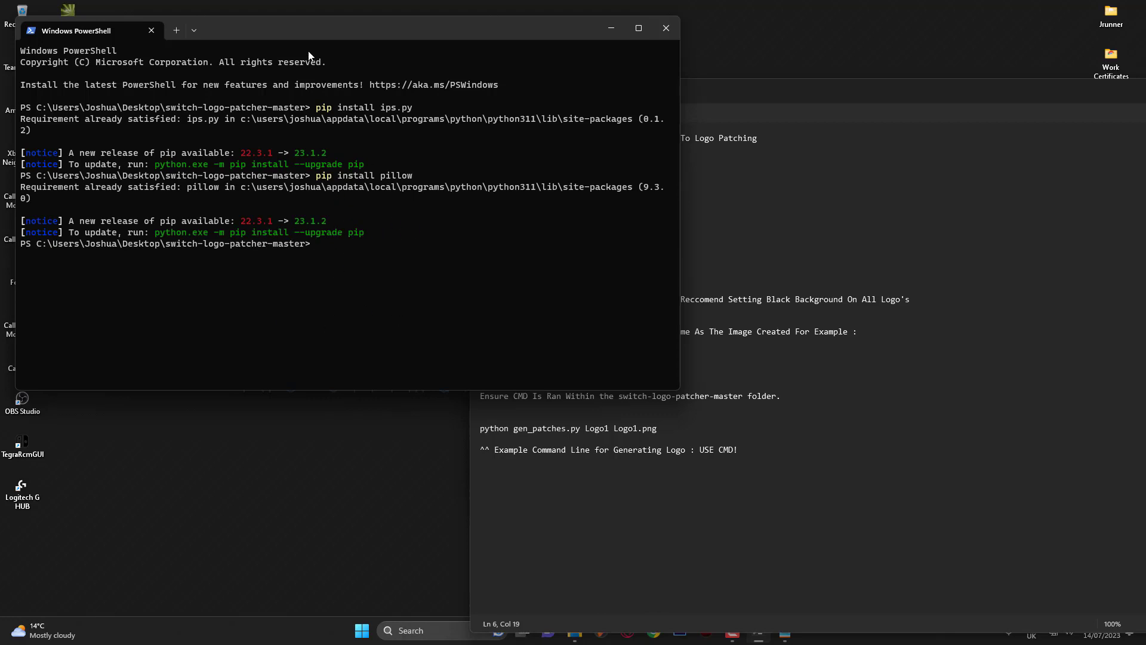
drag(314, 35, 297, 135)
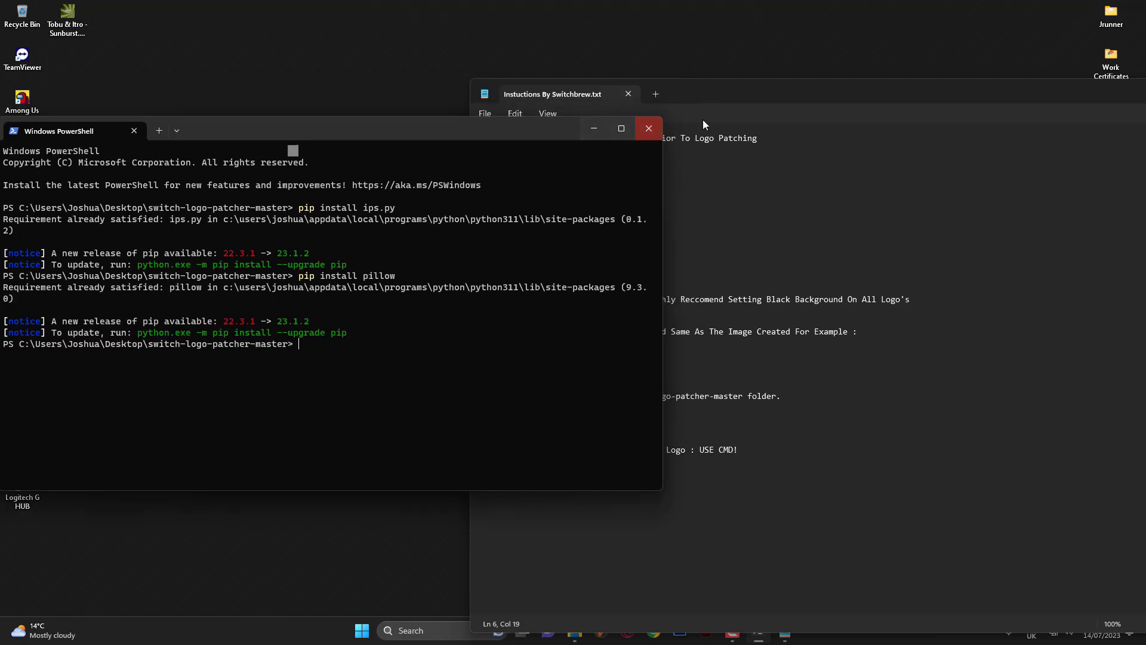
click(653, 126)
drag(722, 92, 460, 117)
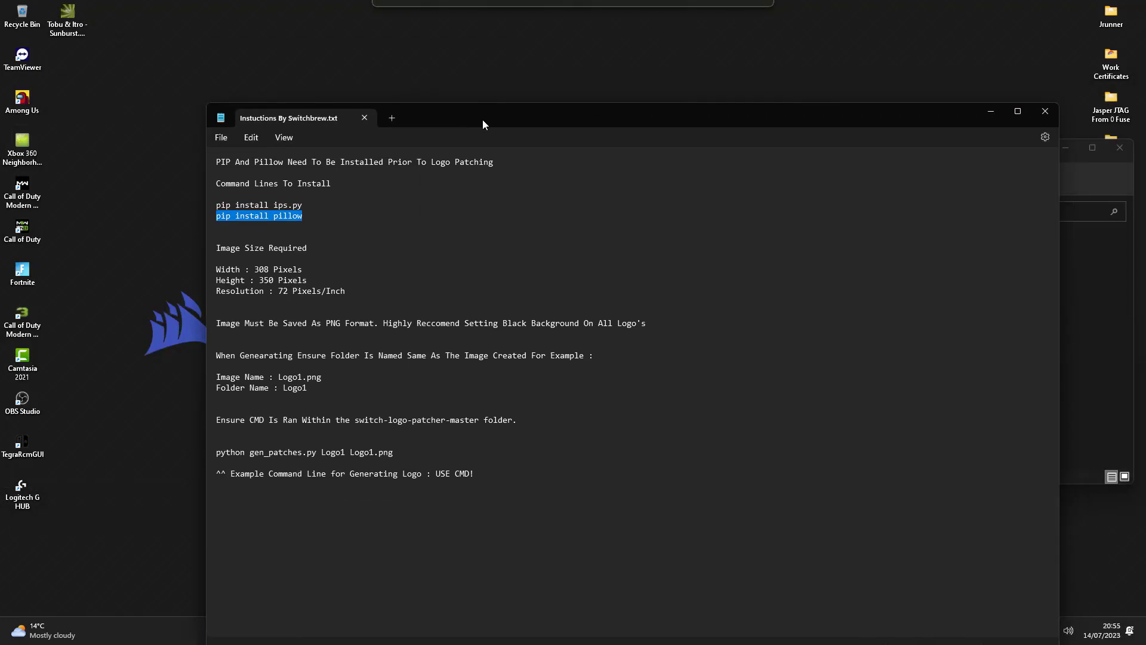
click(1045, 111)
drag(937, 149, 698, 166)
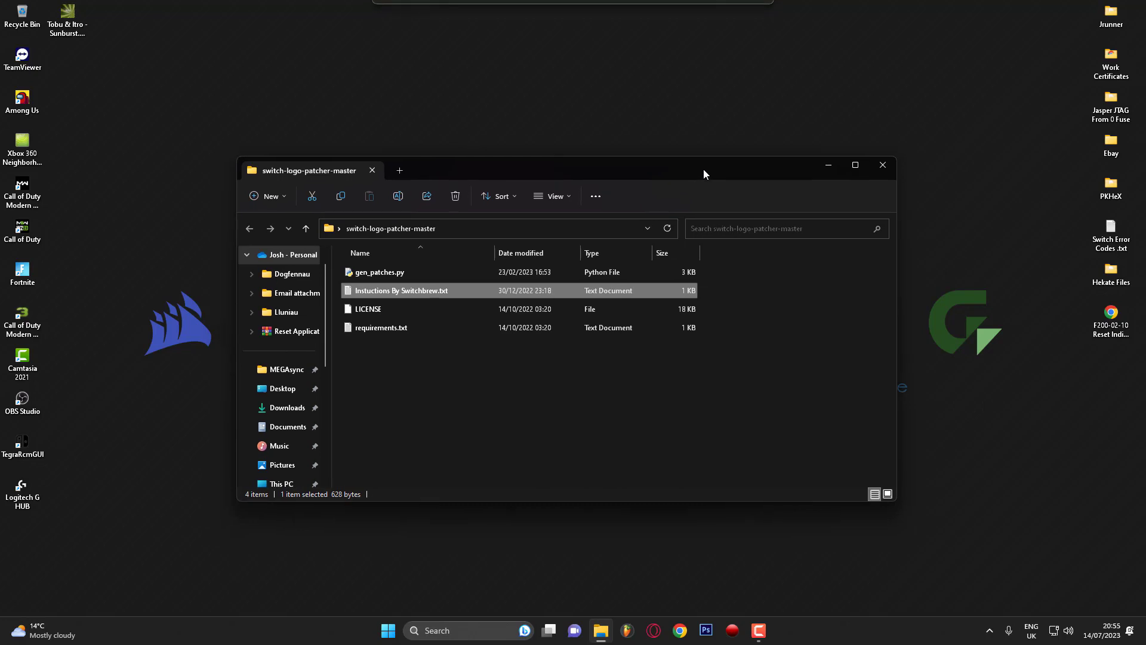
click(881, 165)
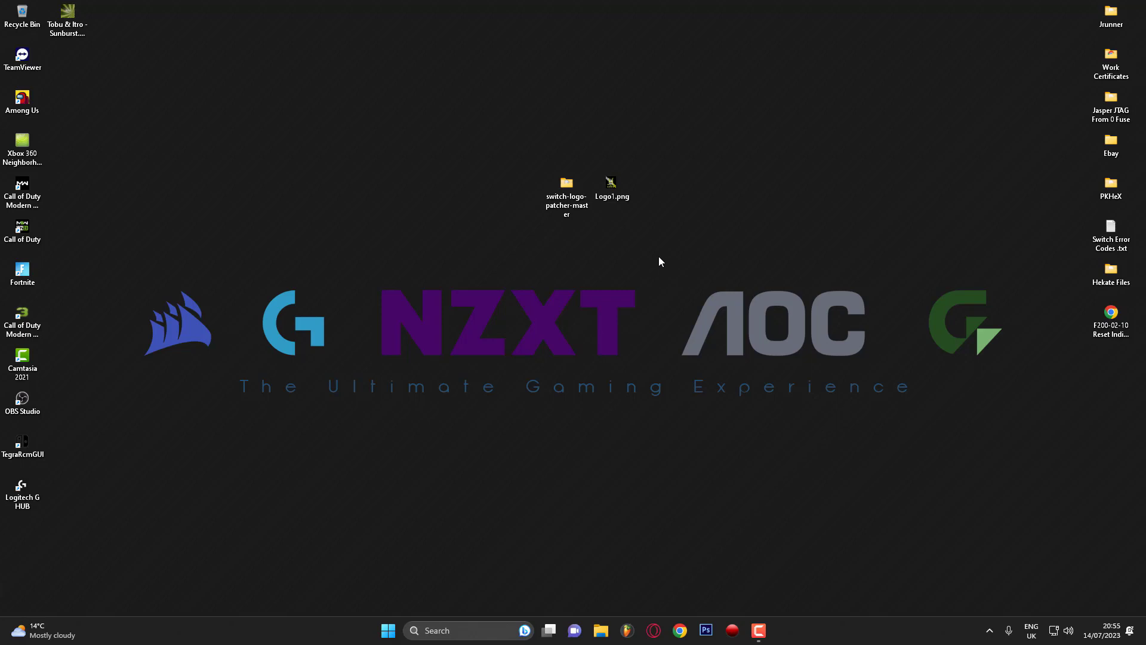
right_click(617, 199)
click(698, 492)
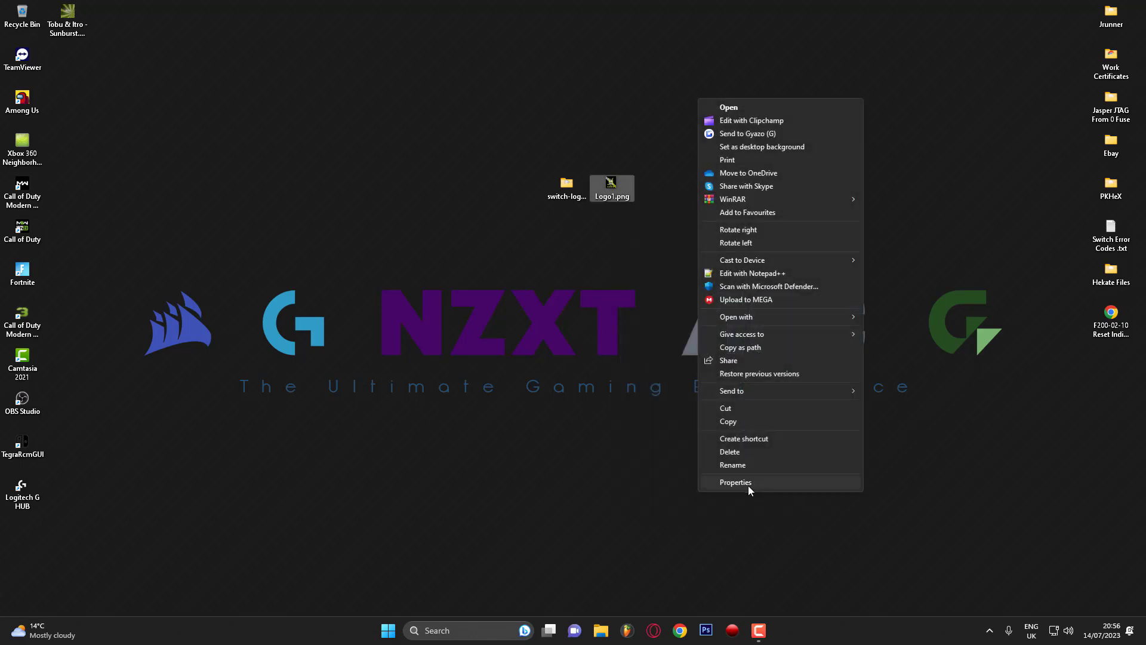
click(749, 484)
click(779, 339)
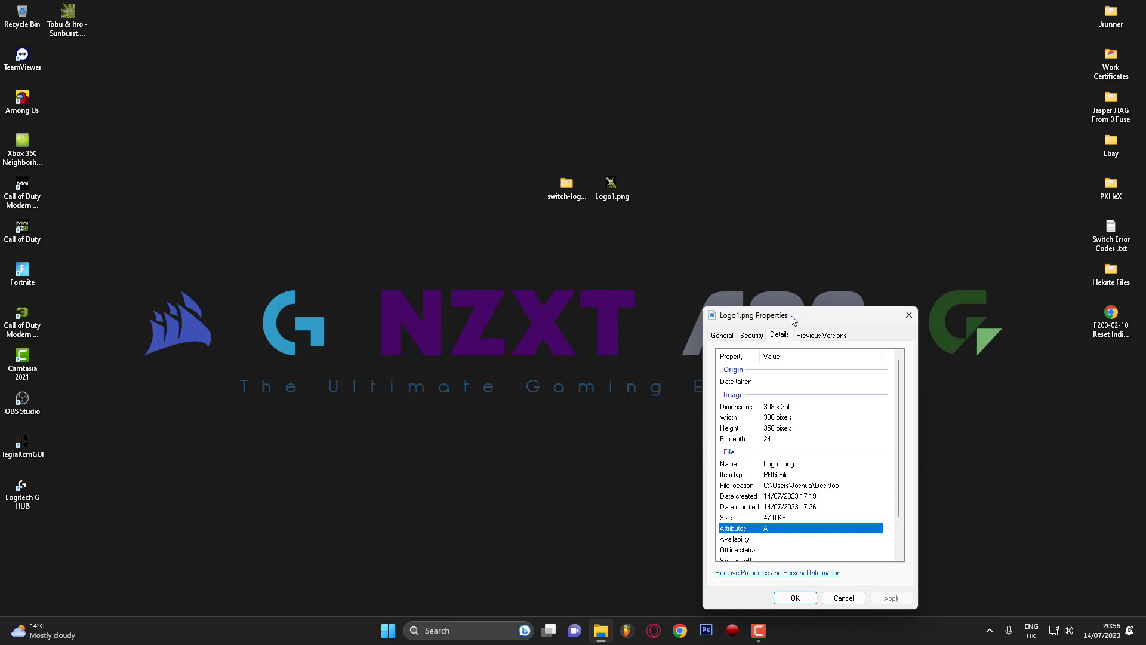
drag(794, 320, 681, 279)
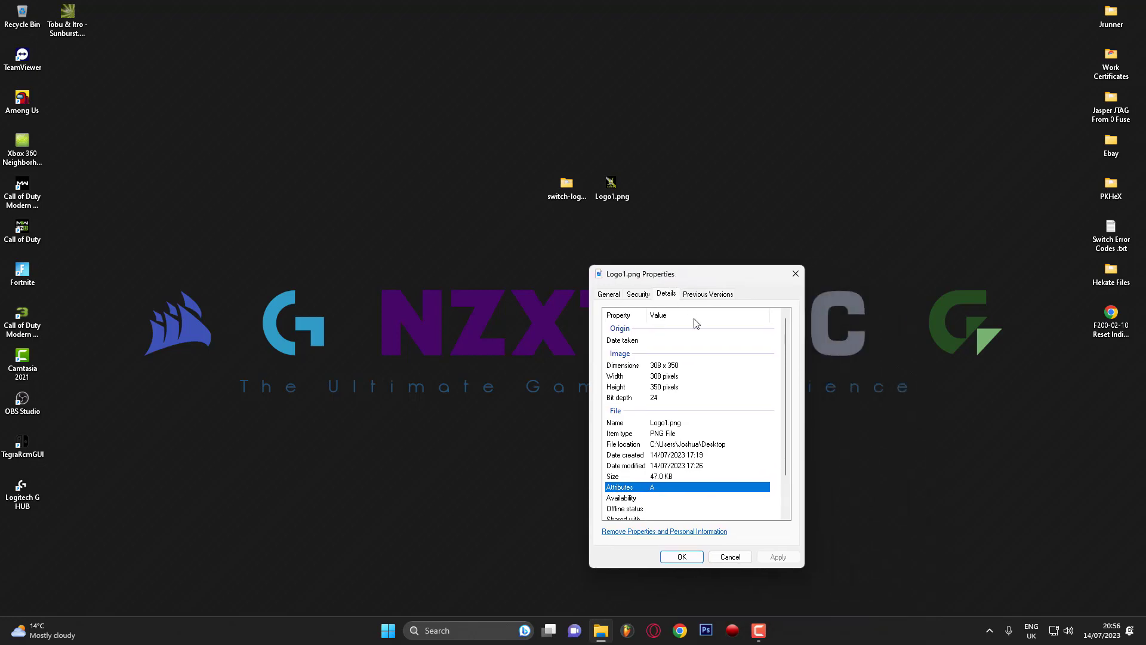
click(662, 377)
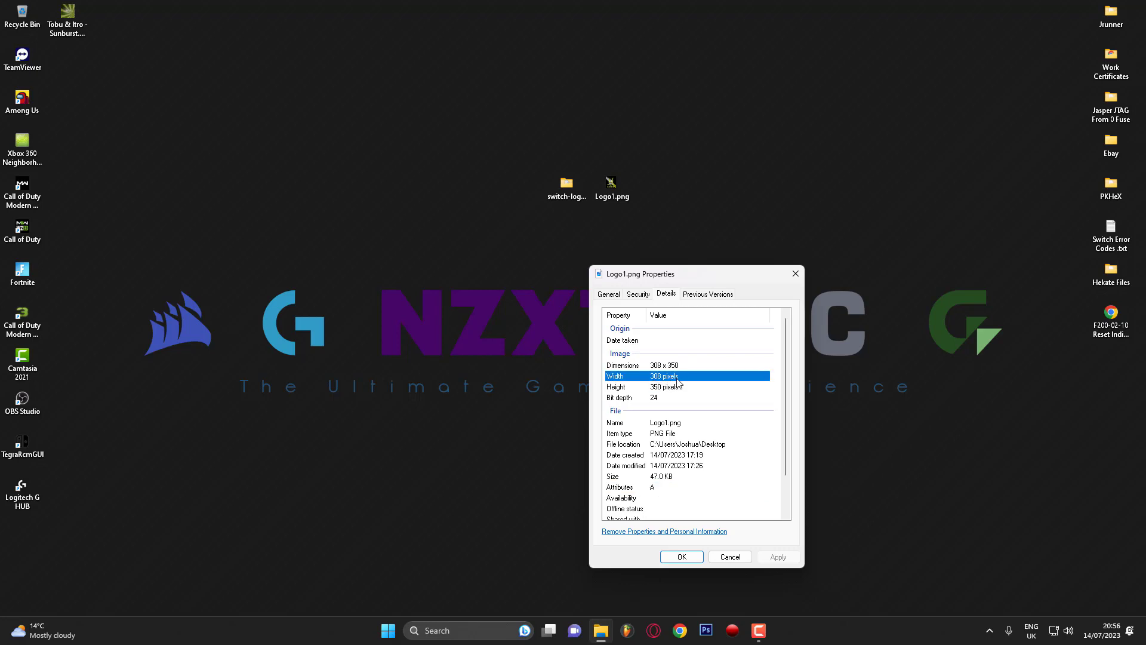
click(657, 387)
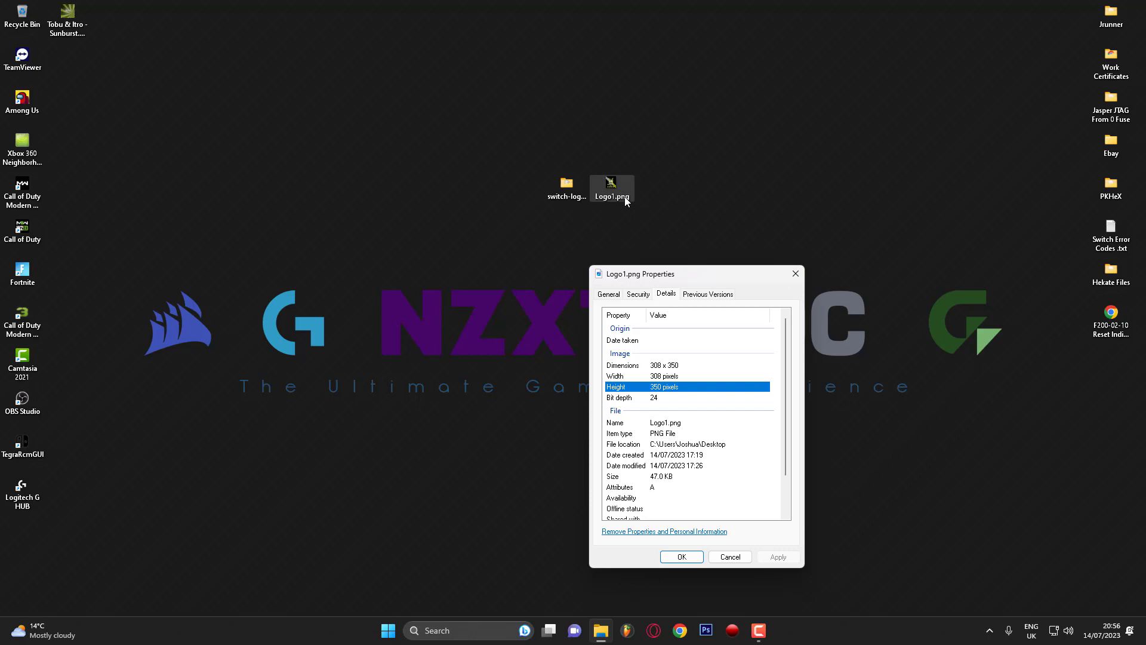
key(Escape)
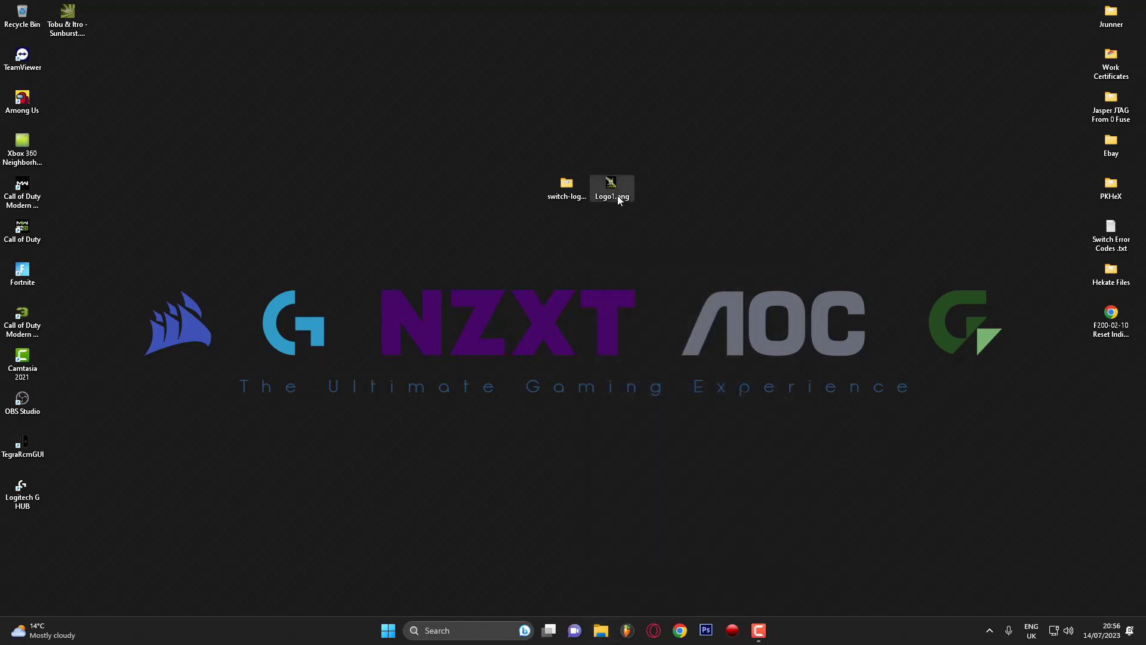
Open switch-logo-patcher-master and drag the desktop's Logo1.png into it.
click(567, 191)
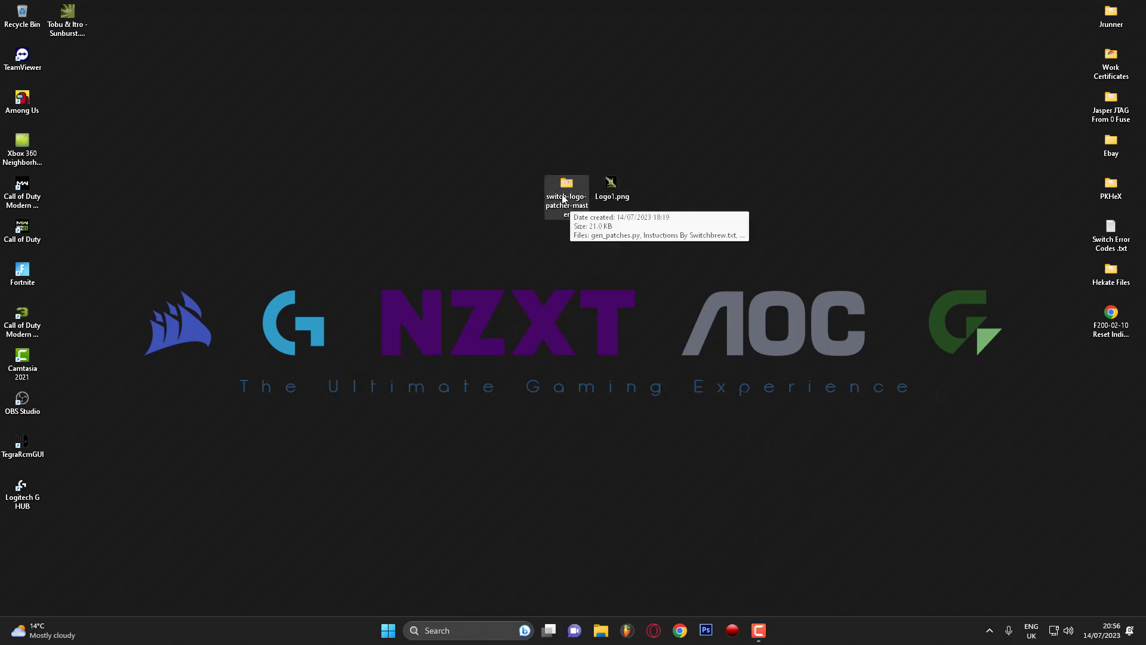
double_click(571, 193)
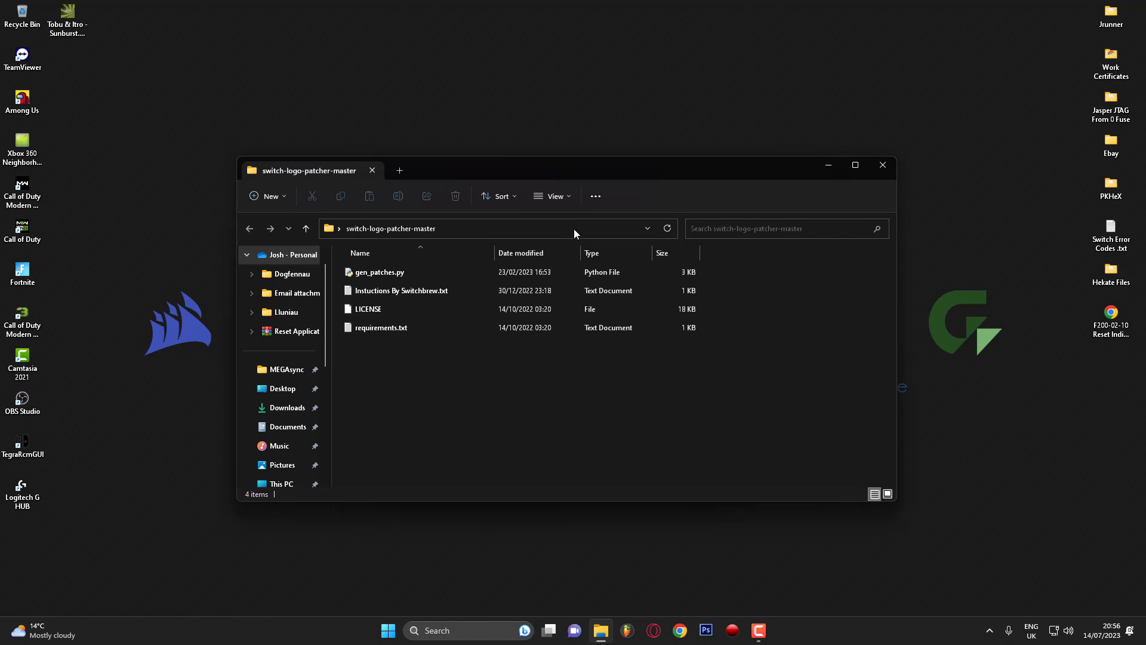
drag(624, 200, 493, 456)
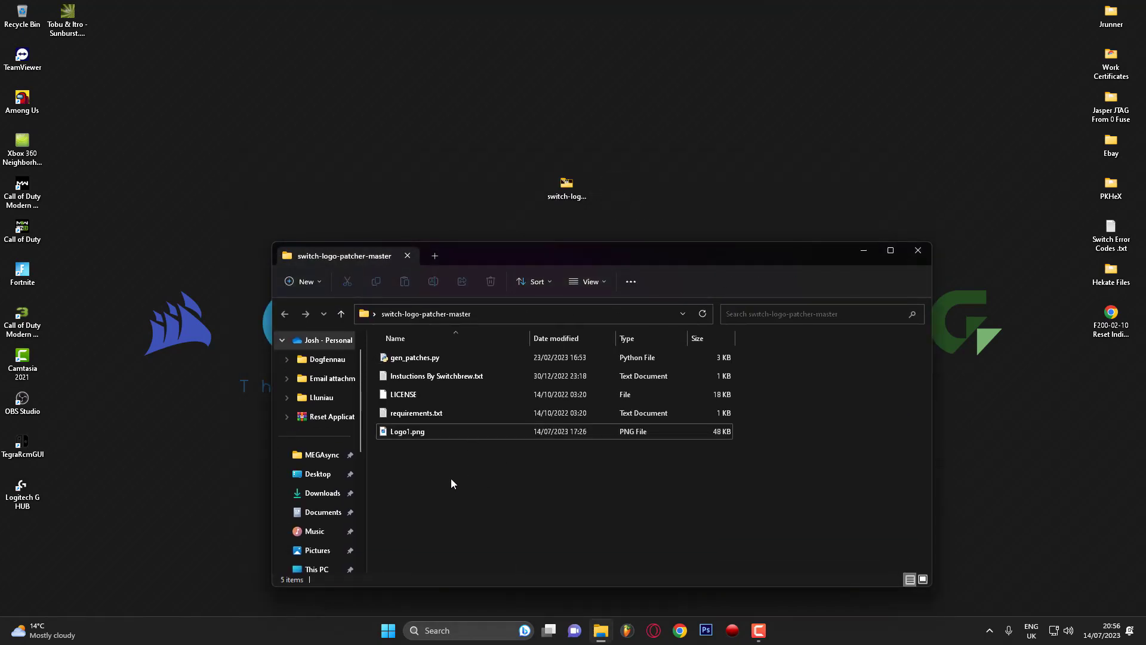
click(404, 435)
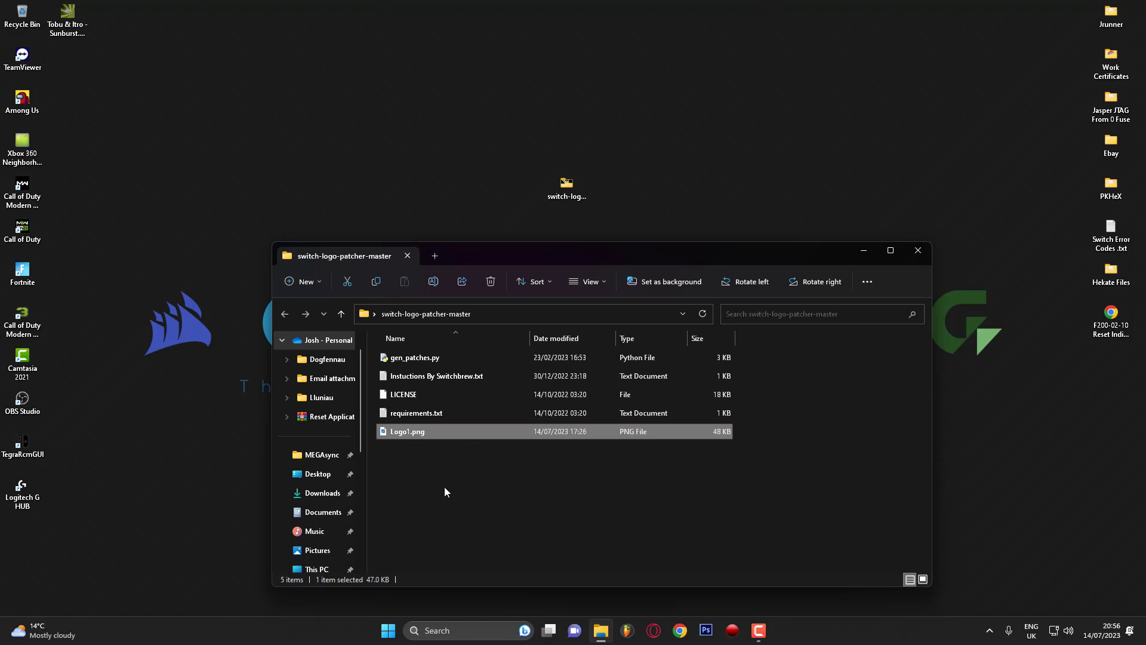
click(403, 463)
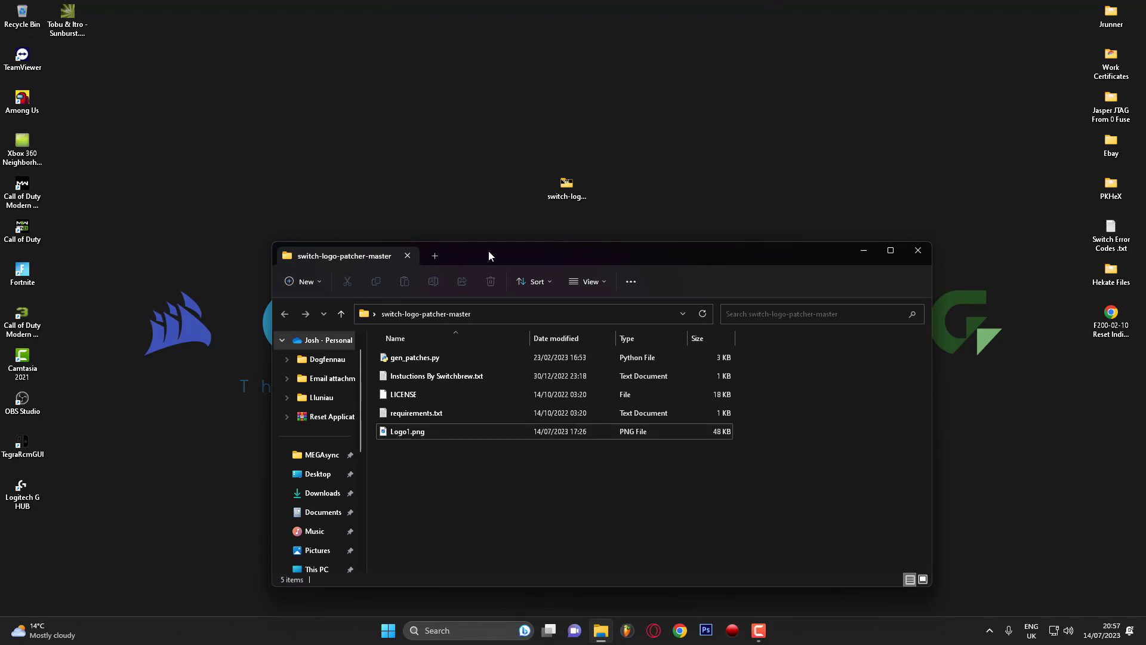
drag(489, 250, 484, 234)
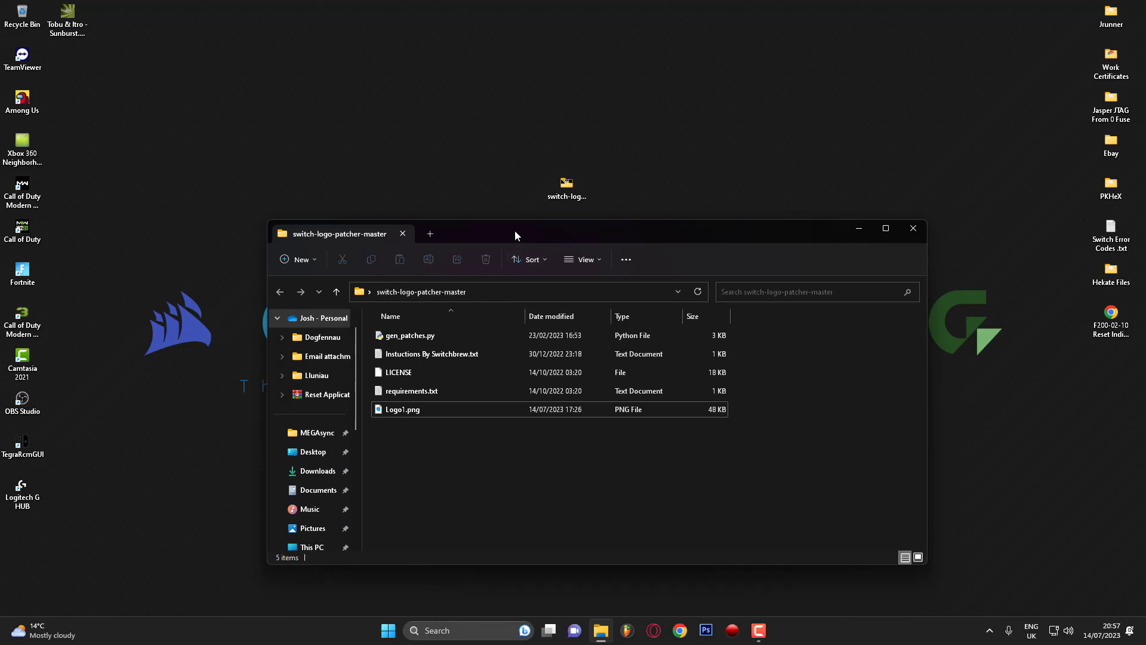
drag(514, 230, 491, 185)
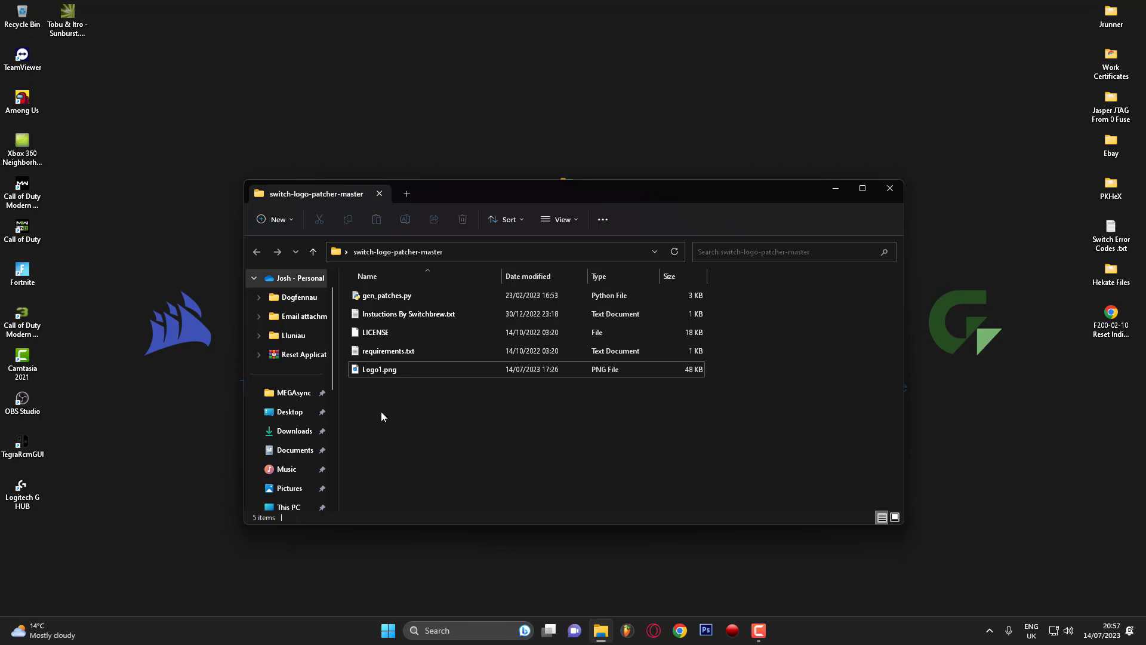
mouse_move(375, 375)
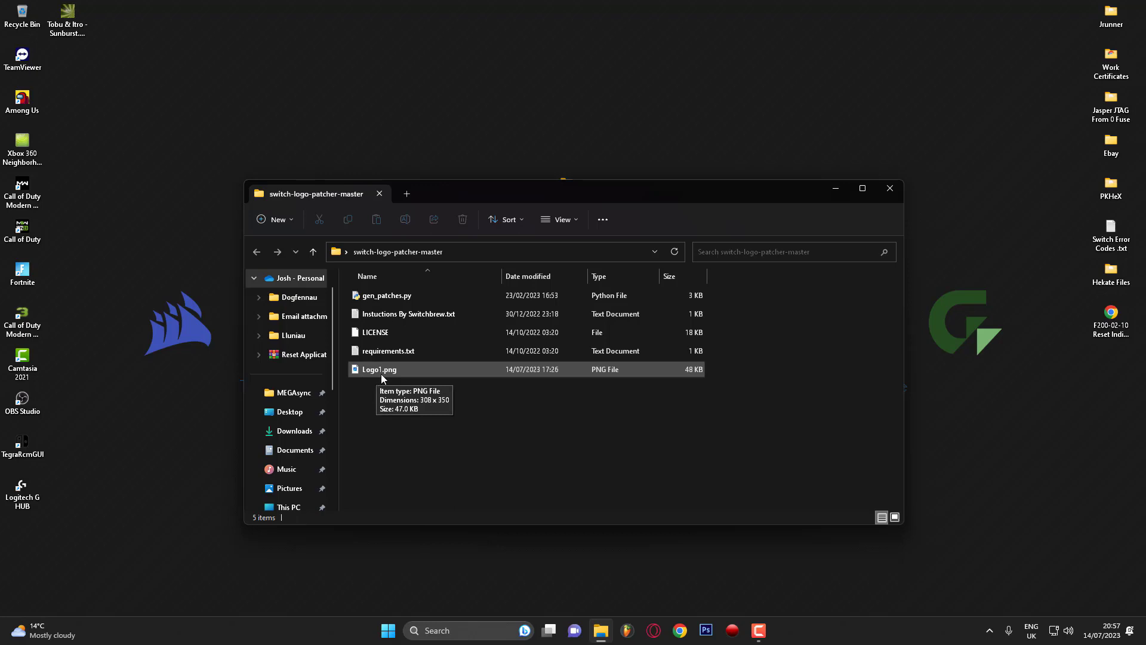
Create a new empty folder named Logo1 via New > Folder.
right_click(381, 401)
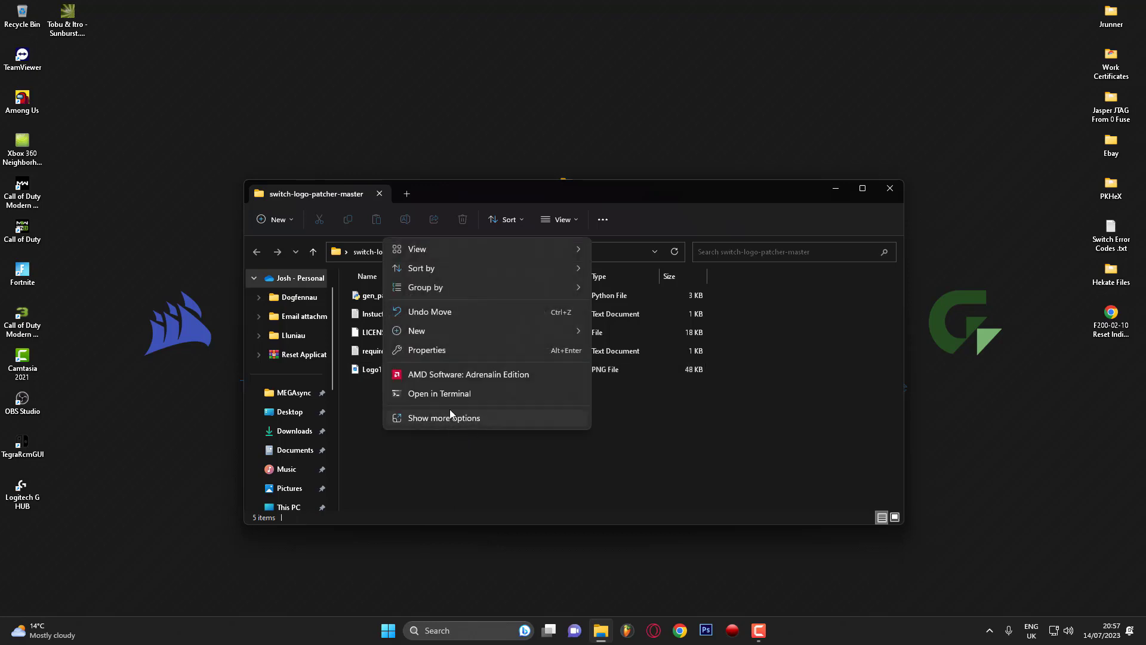
mouse_move(432, 328)
click(657, 332)
text(Logo1)
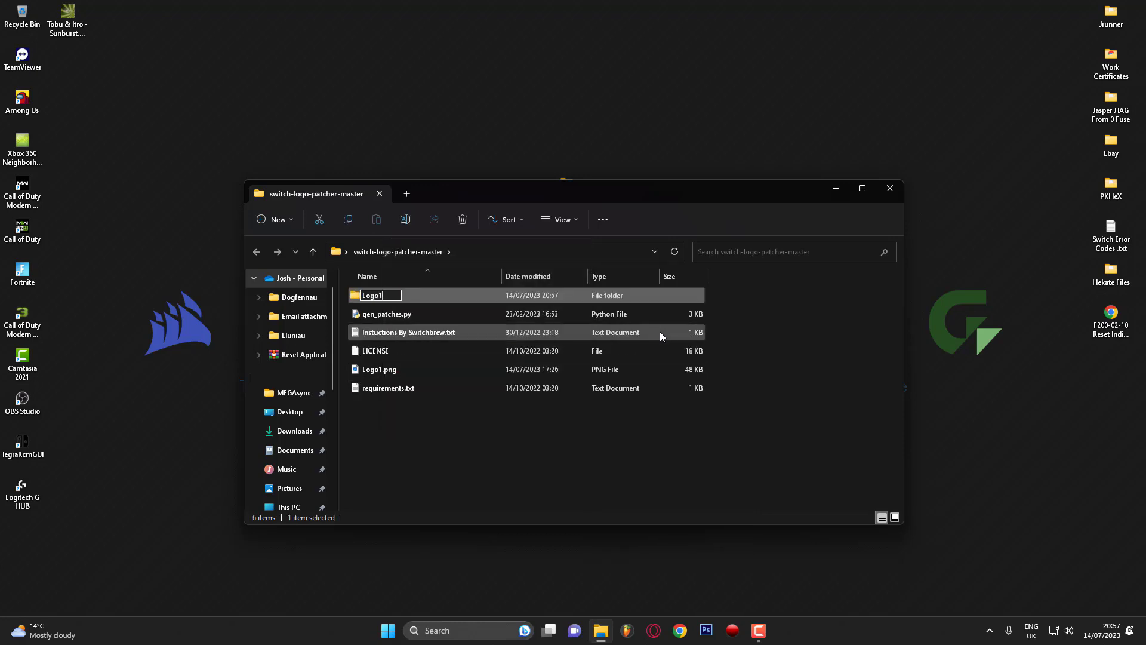
key(Return)
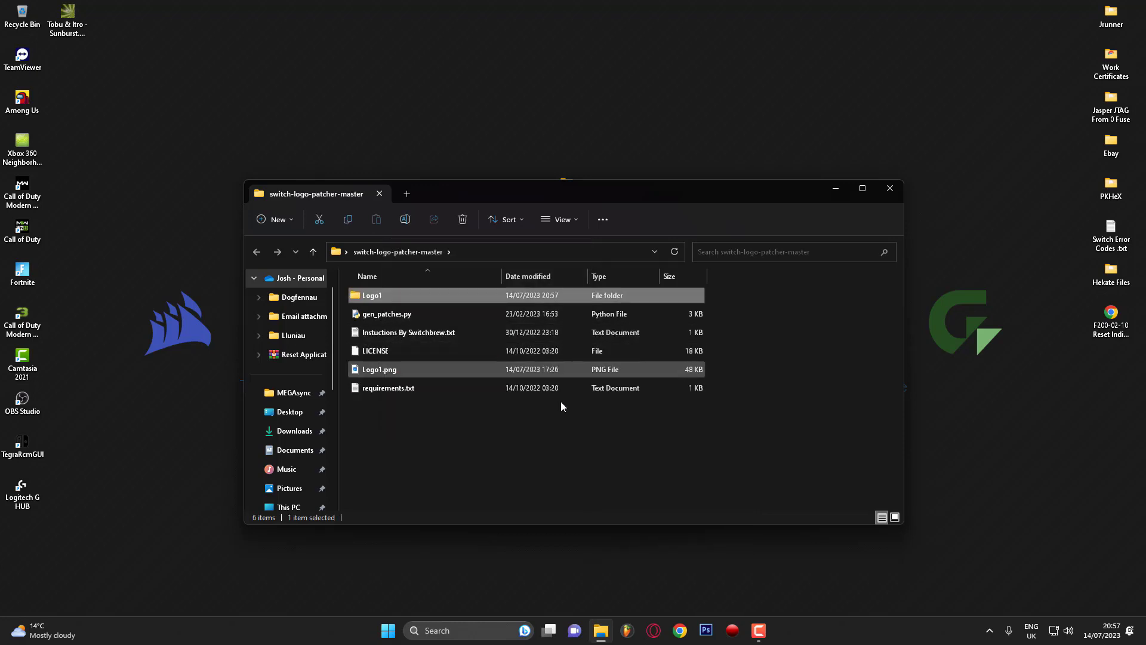
click(381, 372)
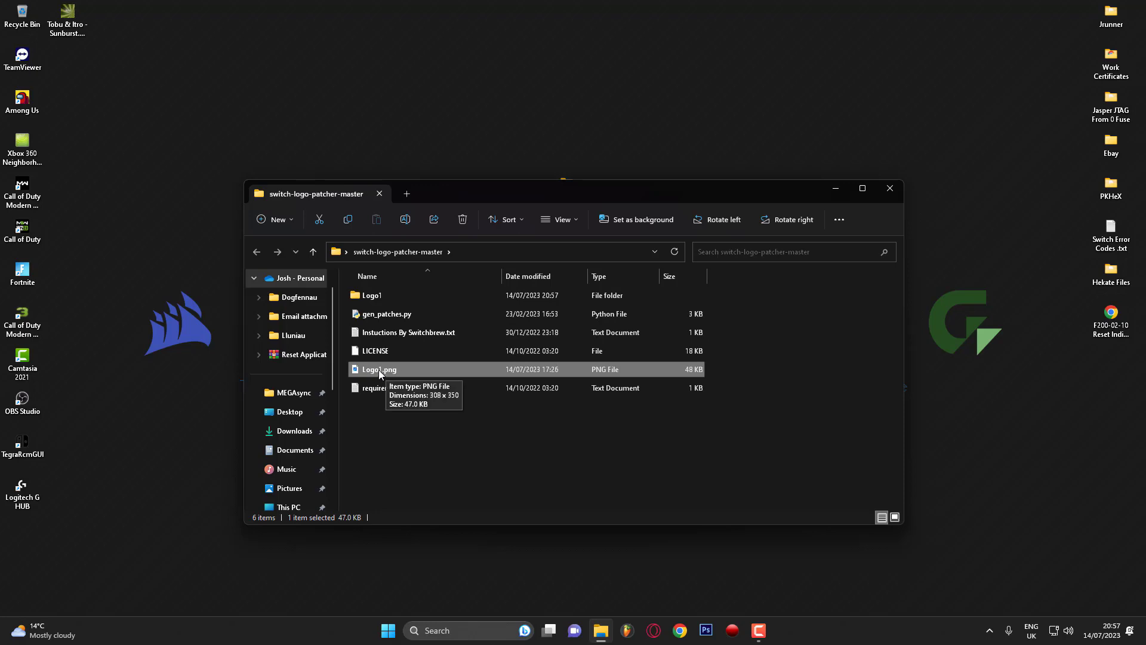
click(404, 432)
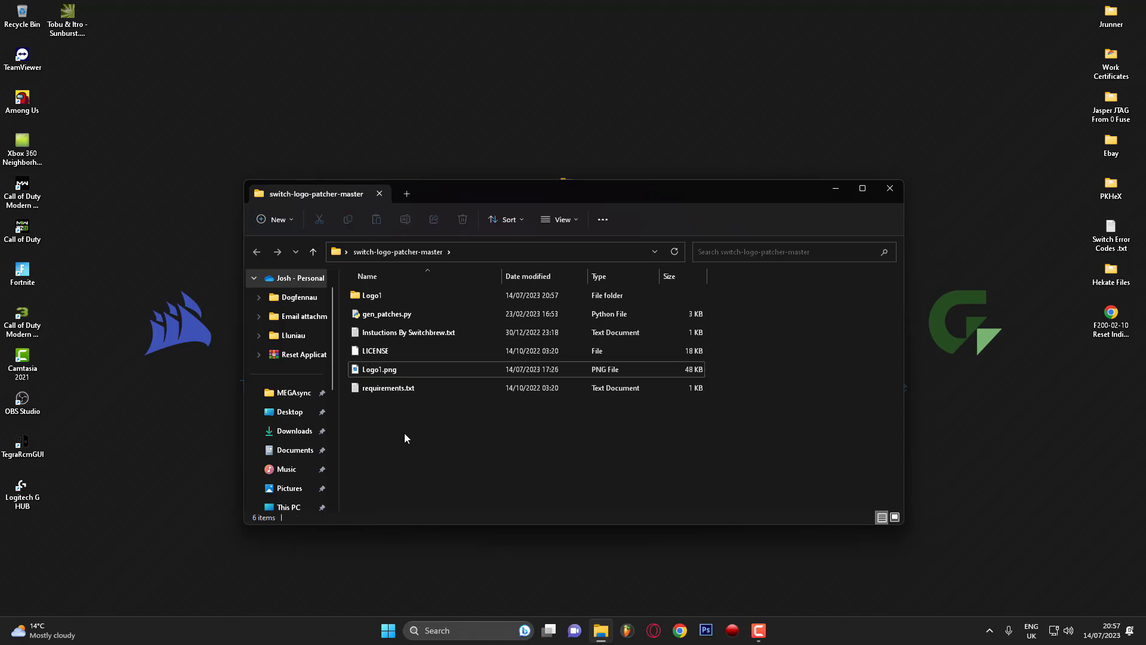